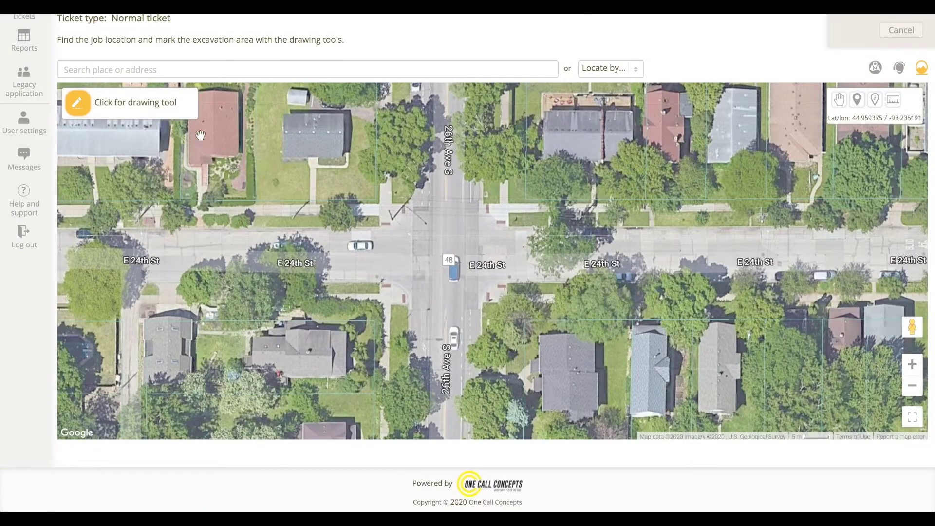
Step: Place a 10 ft radius excavation circle at the northwest corner of 26th Ave S and E 24th St
click(80, 107)
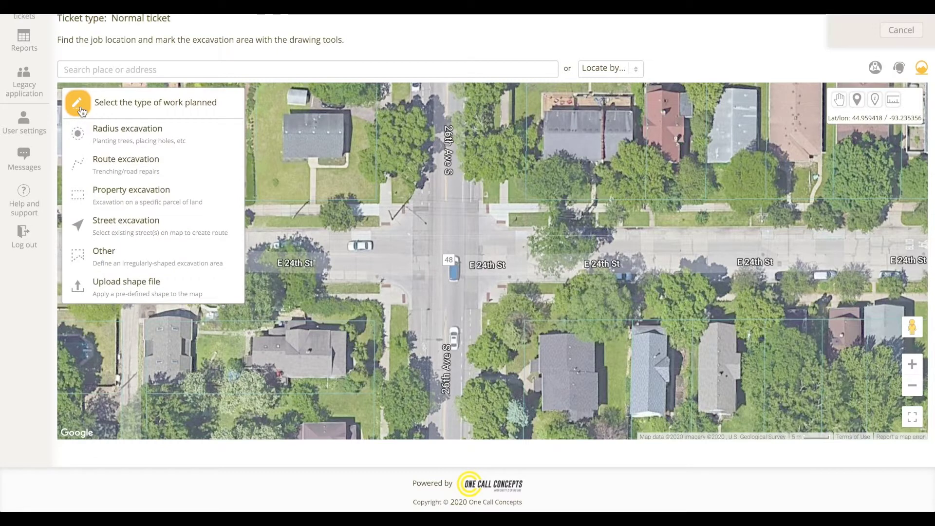
click(205, 141)
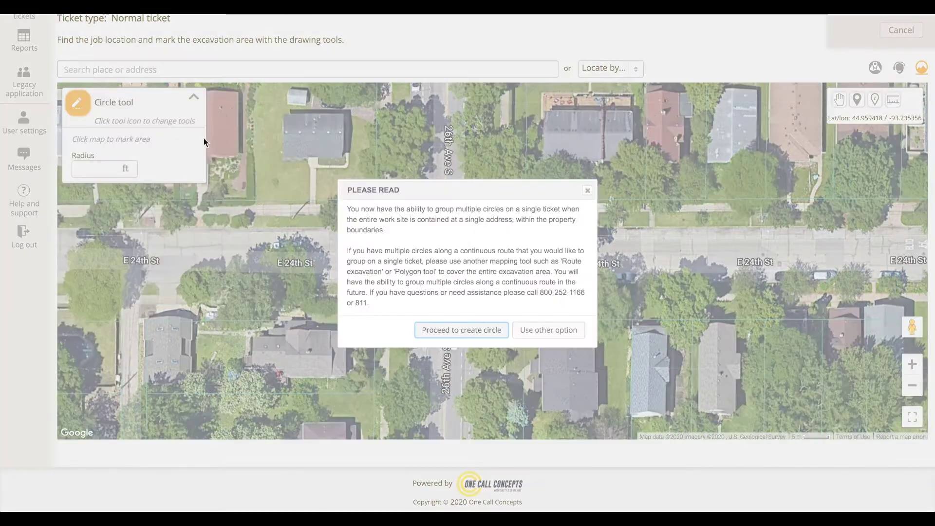
key(Return)
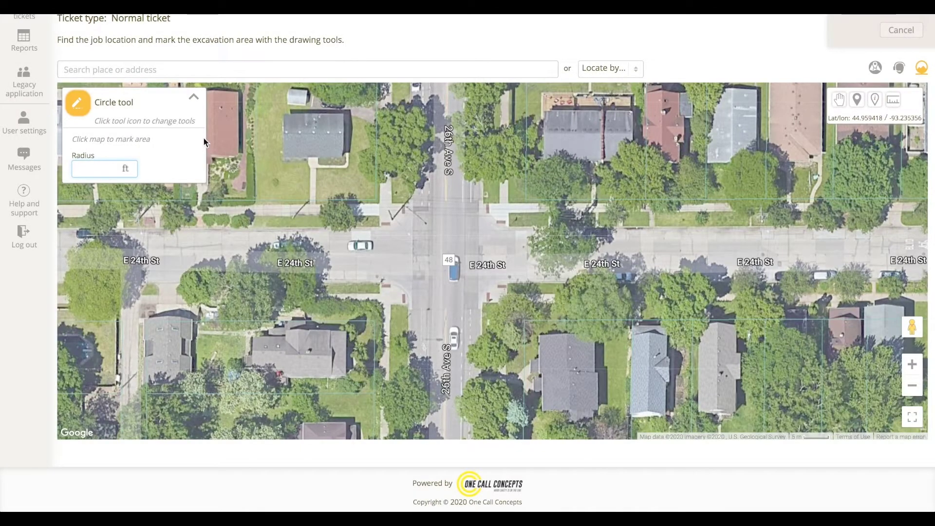
text(10)
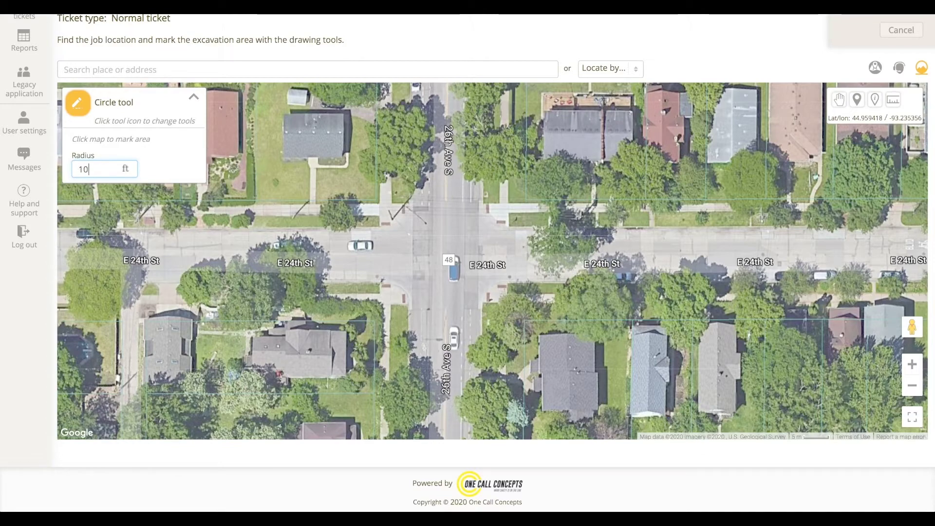
click(392, 218)
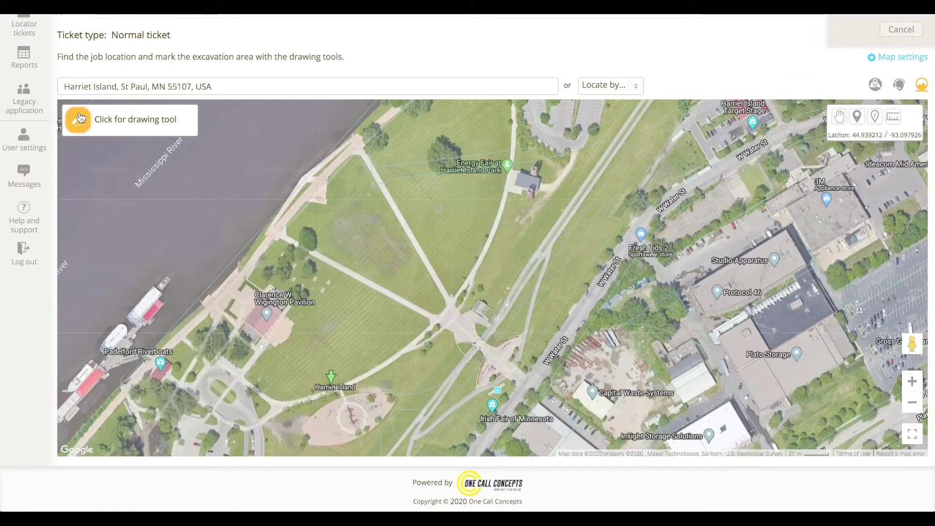
click(80, 118)
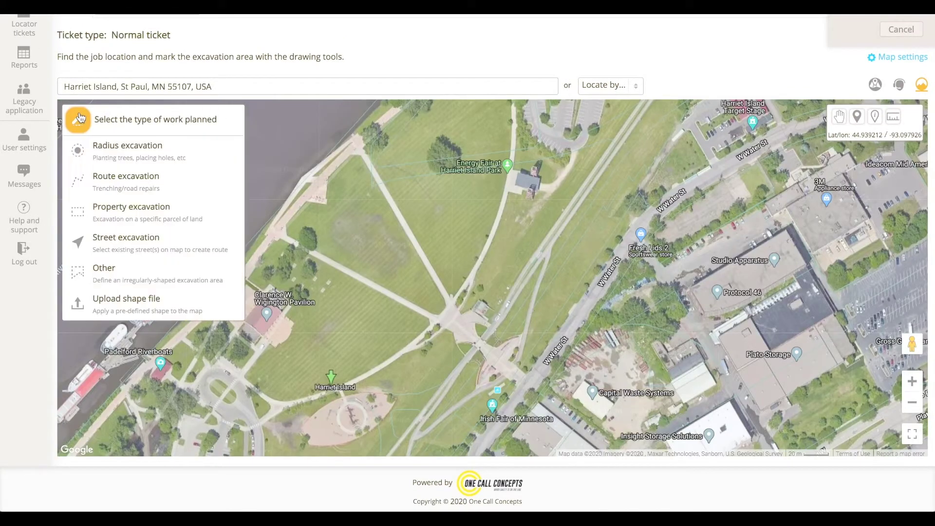
Step: Draw a 25 ft wide route excavation from near W Water St southwest across Harriet Island park
click(205, 184)
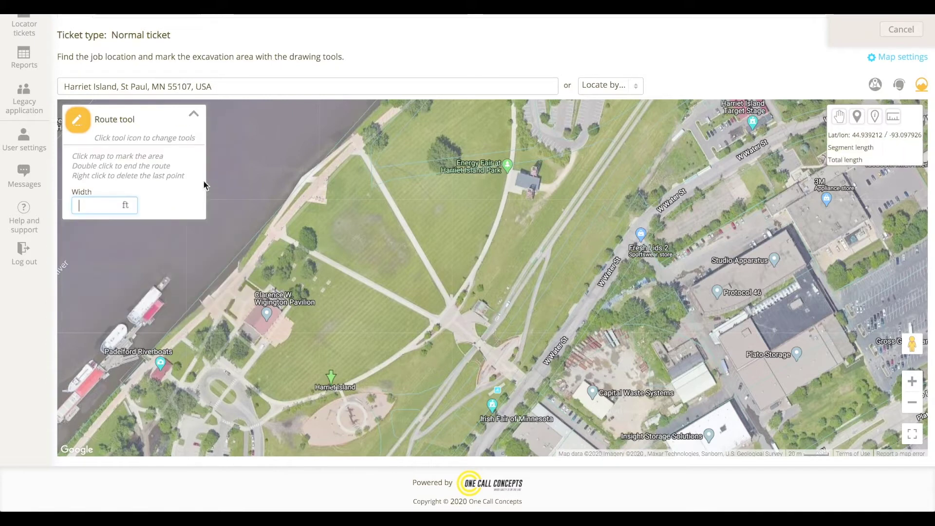
text(25)
drag(425, 351, 333, 278)
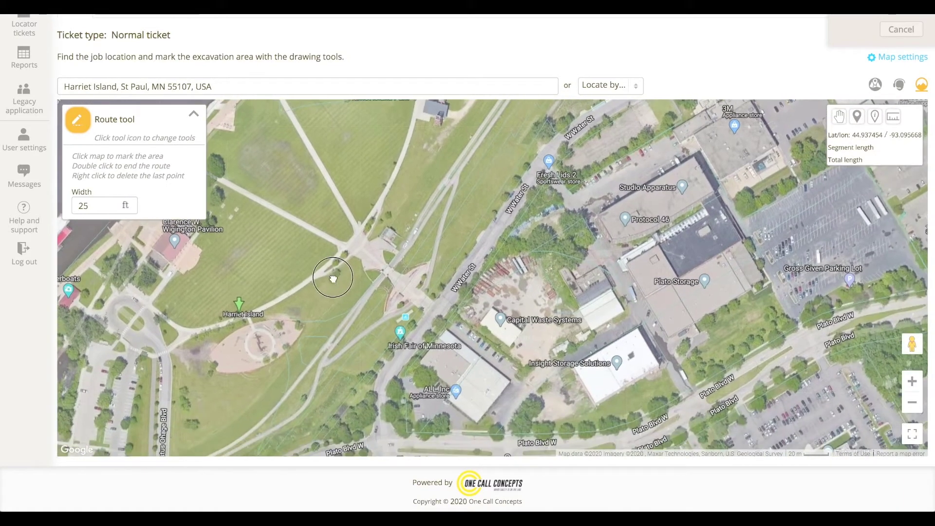
click(430, 307)
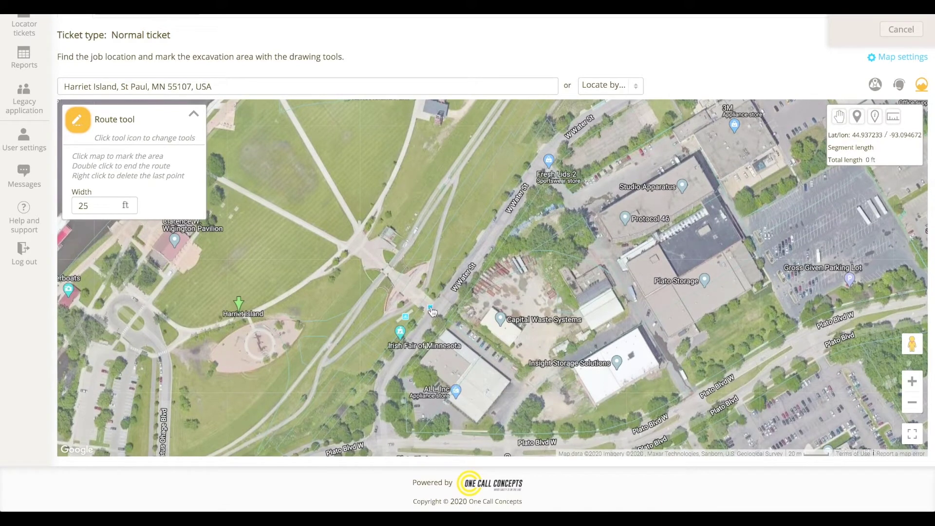
double_click(353, 238)
click(303, 284)
click(246, 315)
click(191, 331)
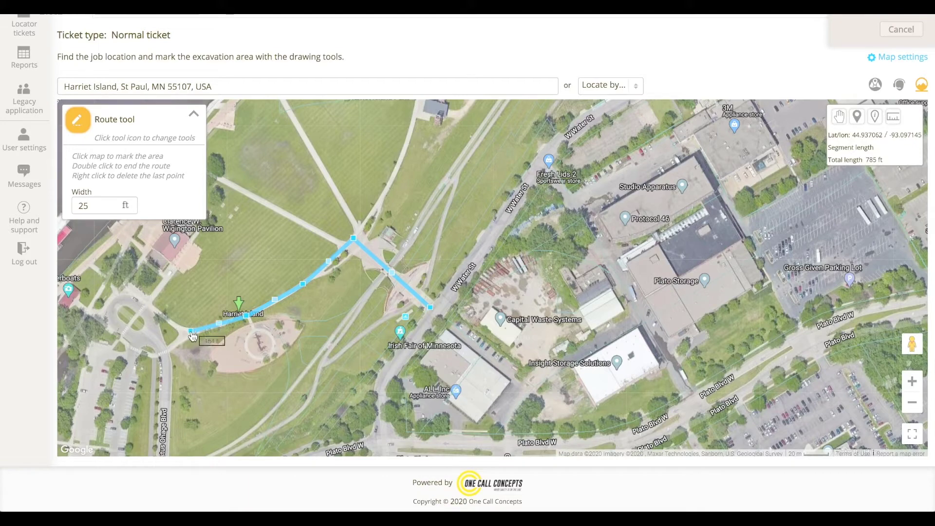
double_click(148, 302)
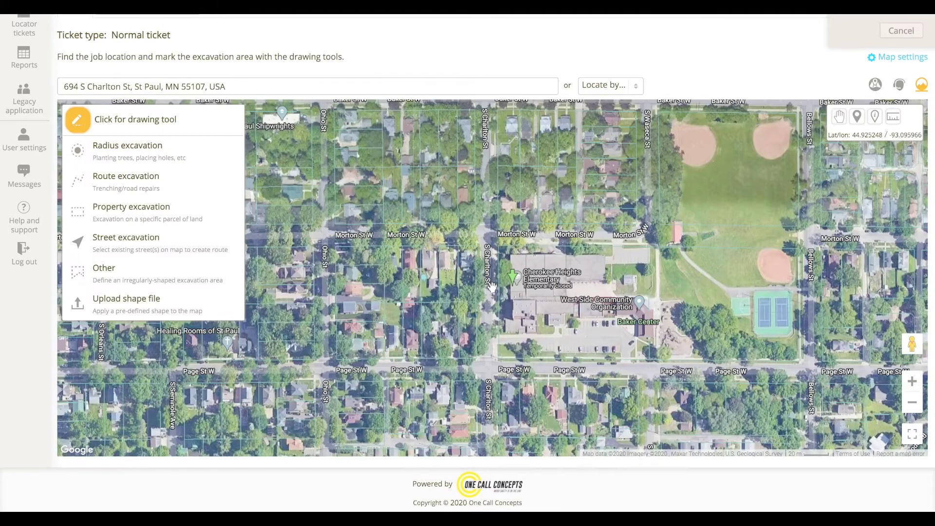
click(120, 218)
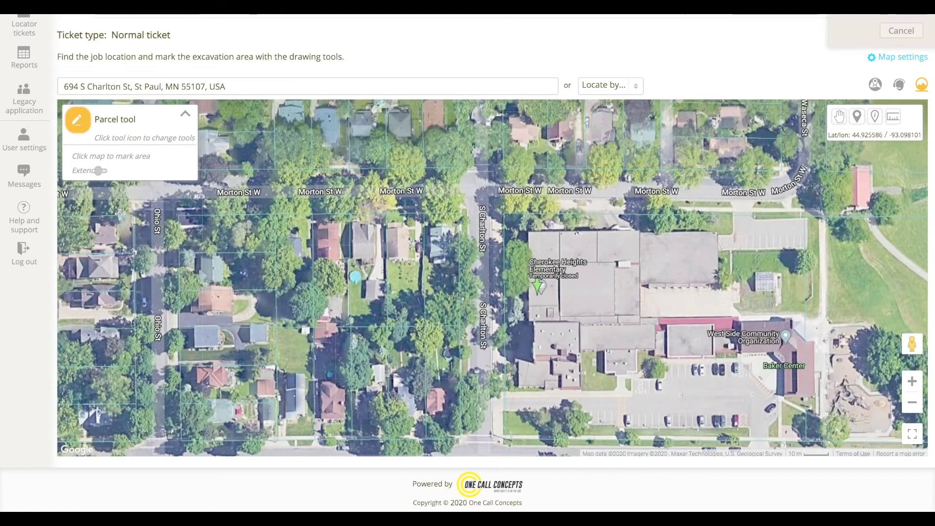
drag(601, 314, 471, 248)
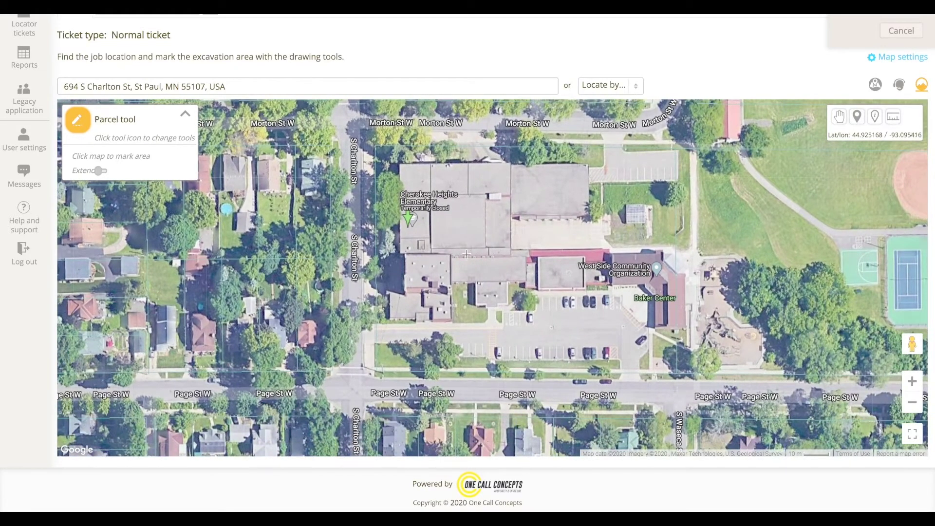
click(426, 328)
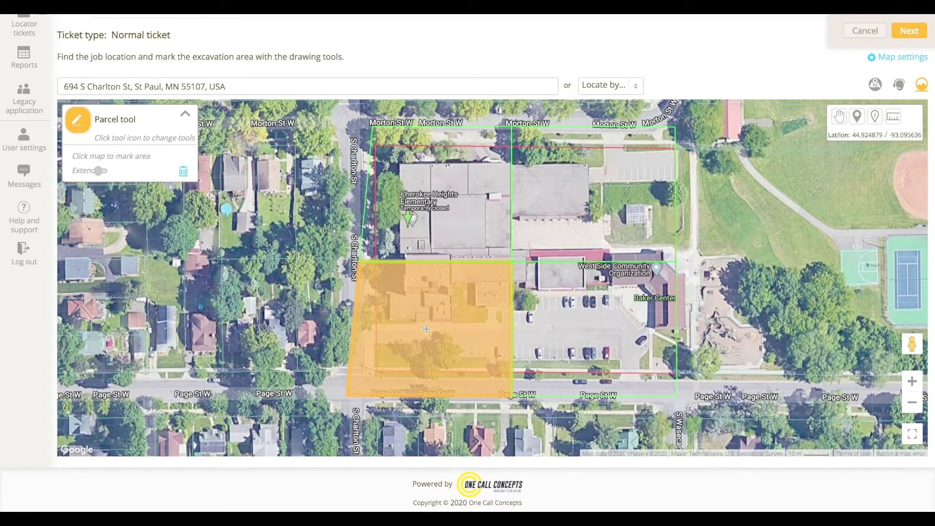
Step: Add the parcel east of the marked one, leaving the north-east parcel out
click(587, 317)
click(589, 207)
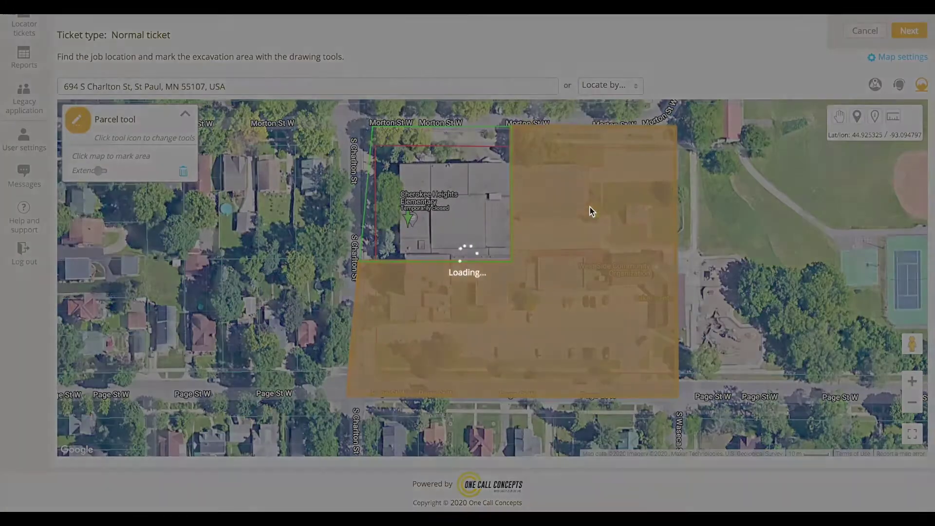
click(589, 207)
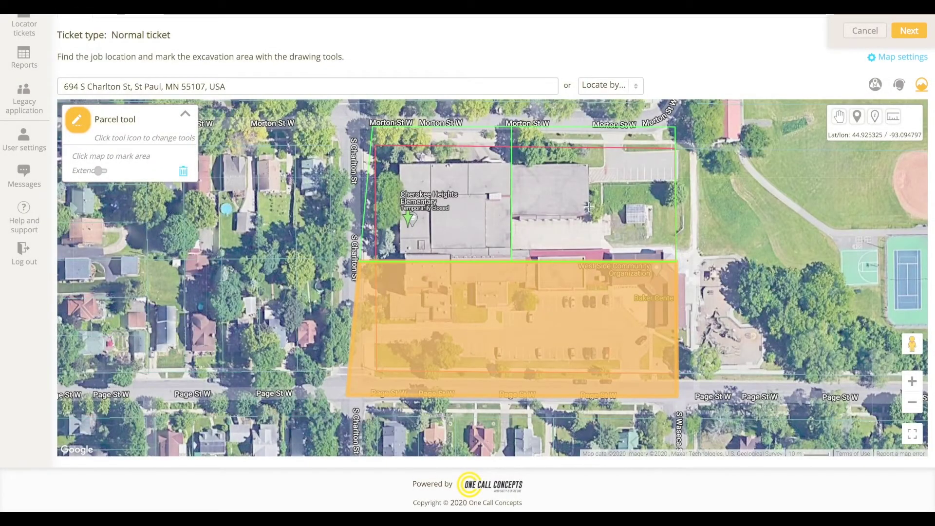
Step: Turn on Extend and stretch the marked area east past the parcel lines along Page St W
click(103, 171)
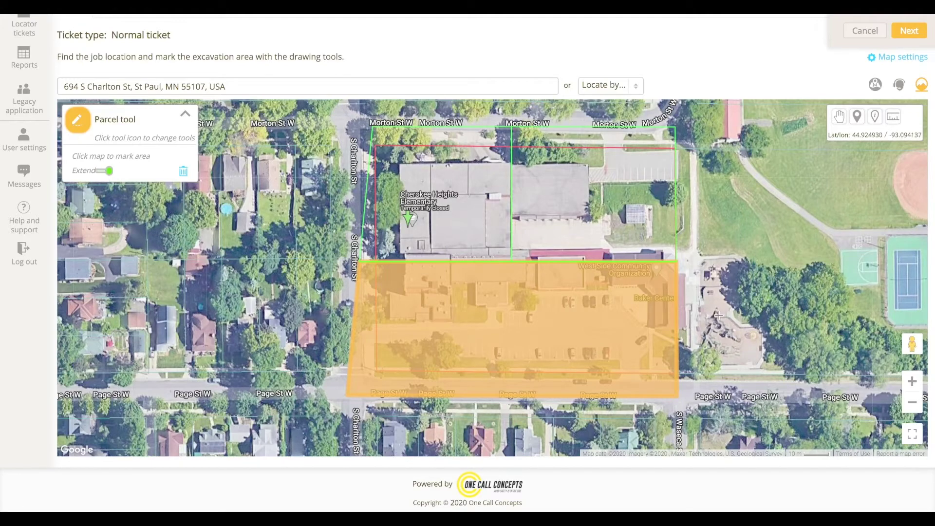
click(748, 321)
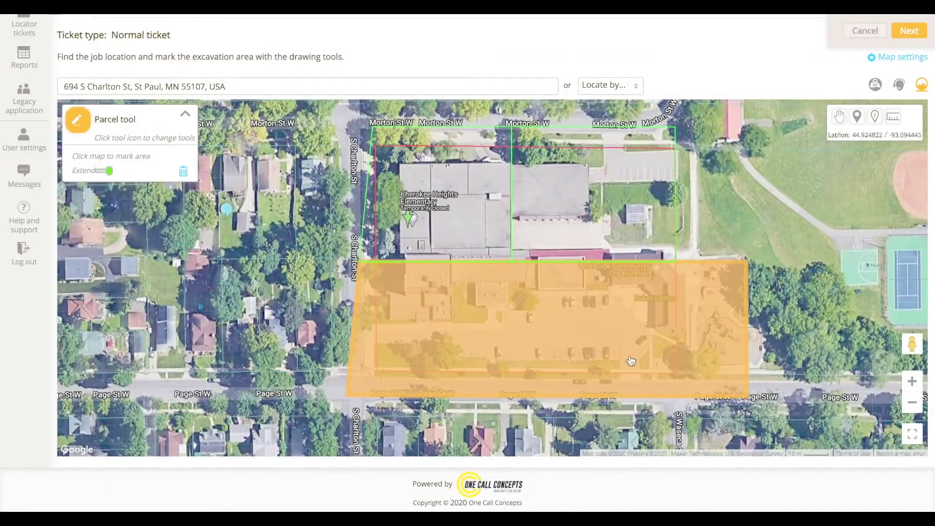
click(542, 407)
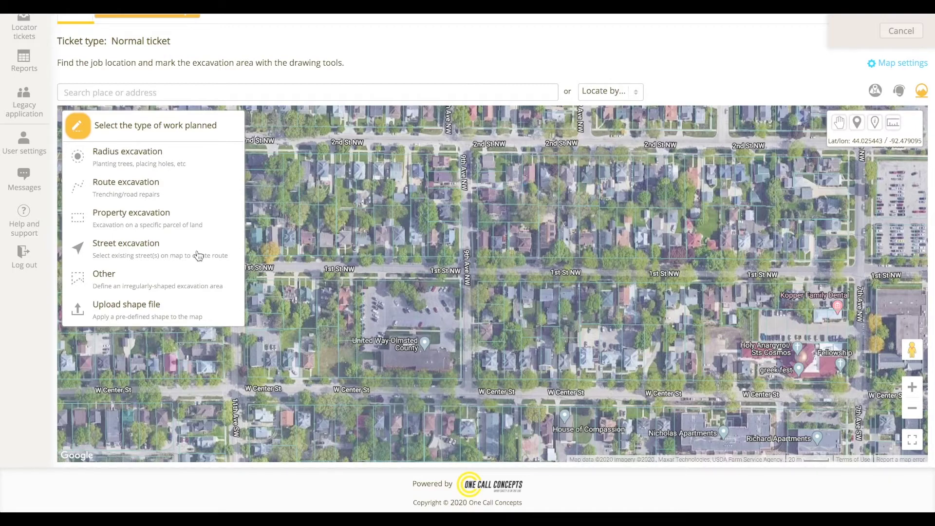
Step: Mark a 30 ft wide street excavation between a start and end point on 1st St NW
click(198, 255)
click(115, 194)
text(30)
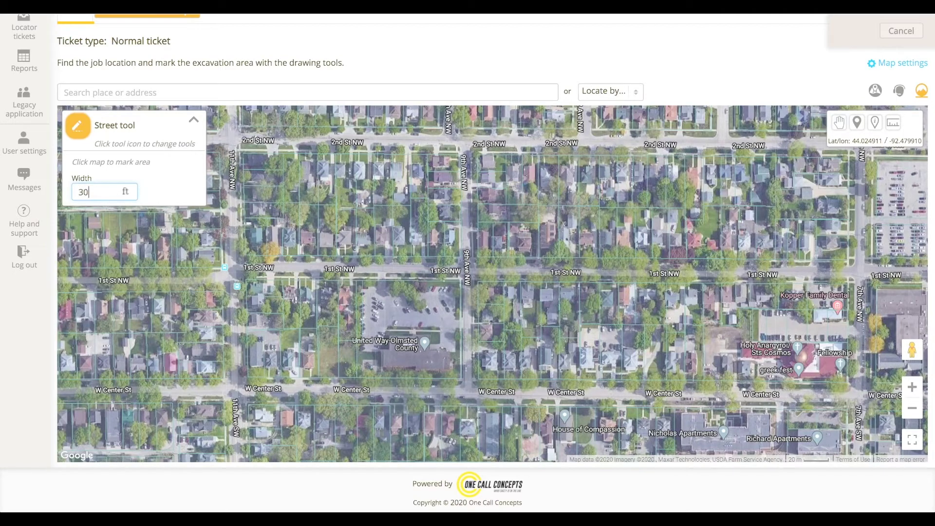
click(304, 270)
click(534, 275)
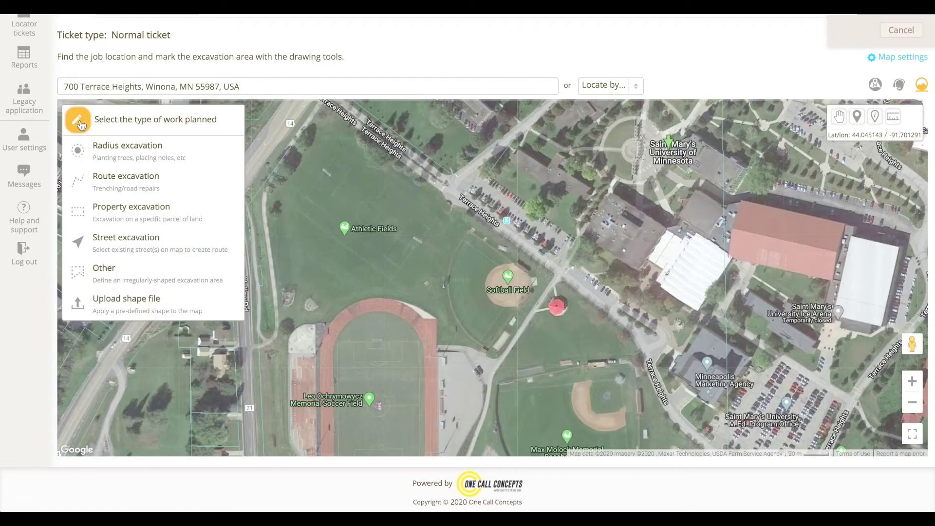
Step: Start an Other (polygon) excavation and zoom in on the Softball Field
click(195, 276)
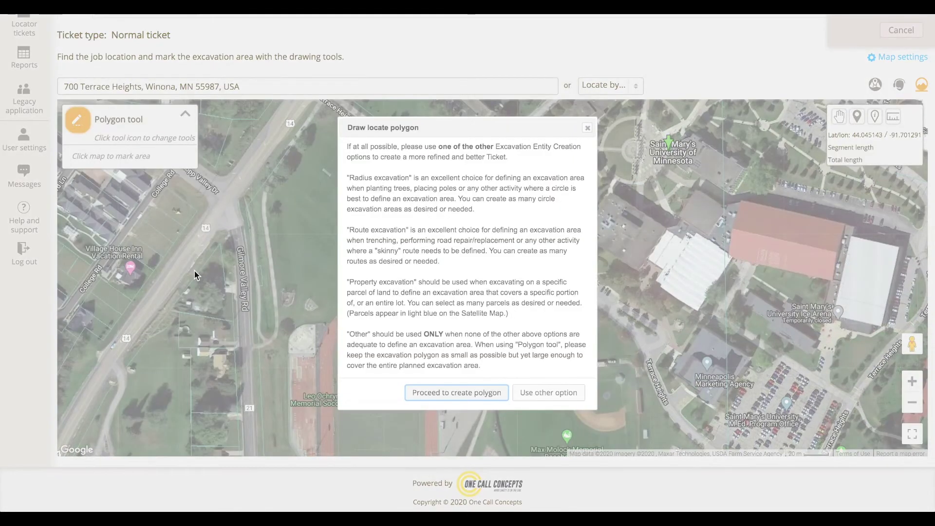
key(Return)
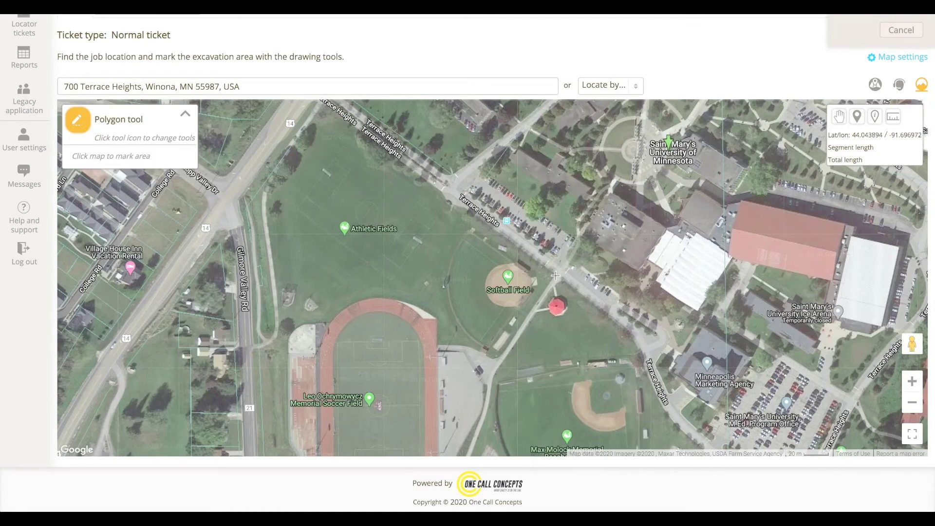
click(909, 387)
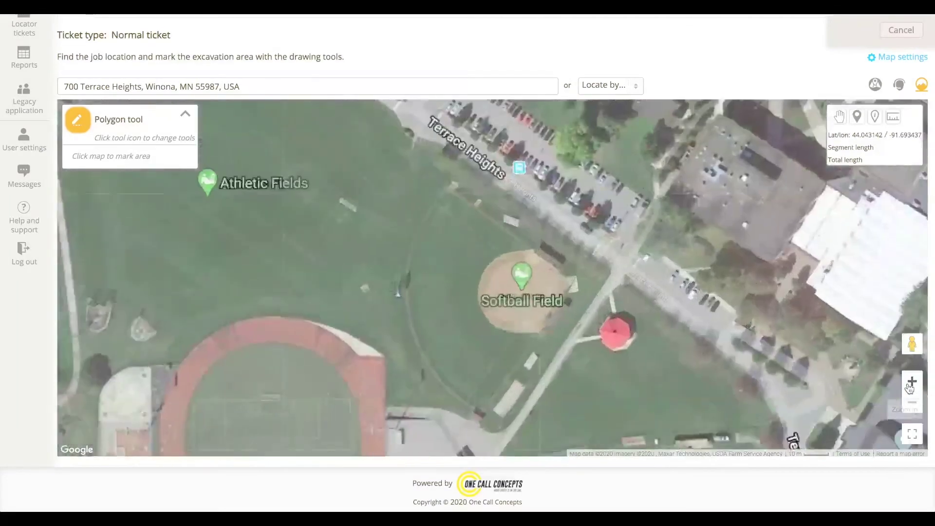
Step: Trace polygon corners from the field's east corner around the south tip and up toward Terrace Heights
click(596, 276)
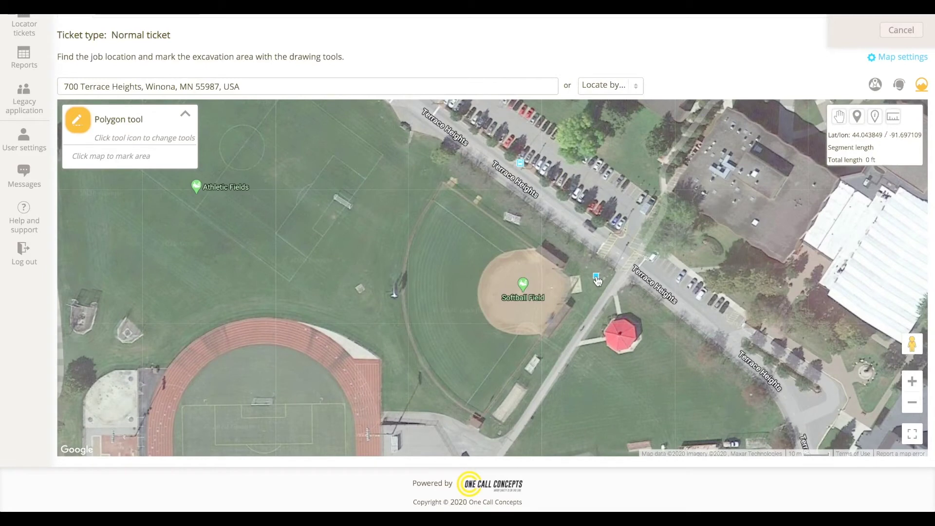
click(484, 422)
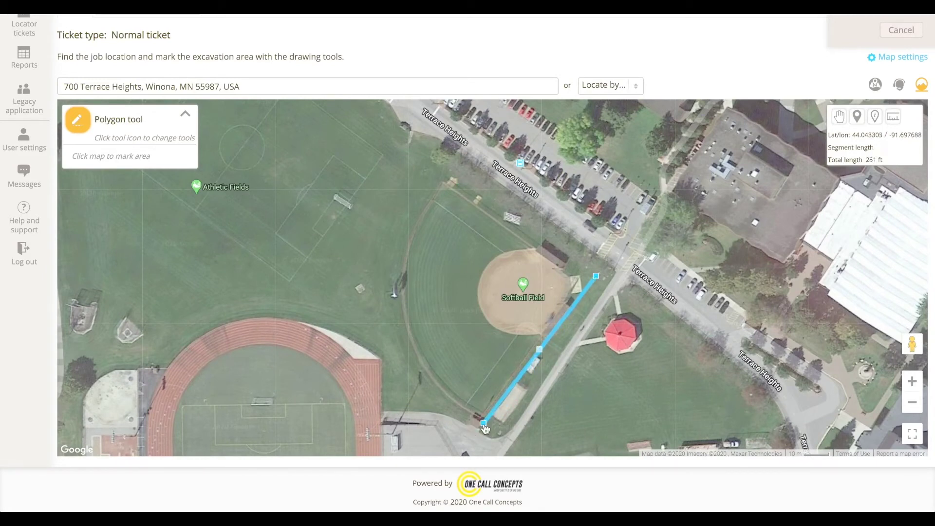
click(436, 394)
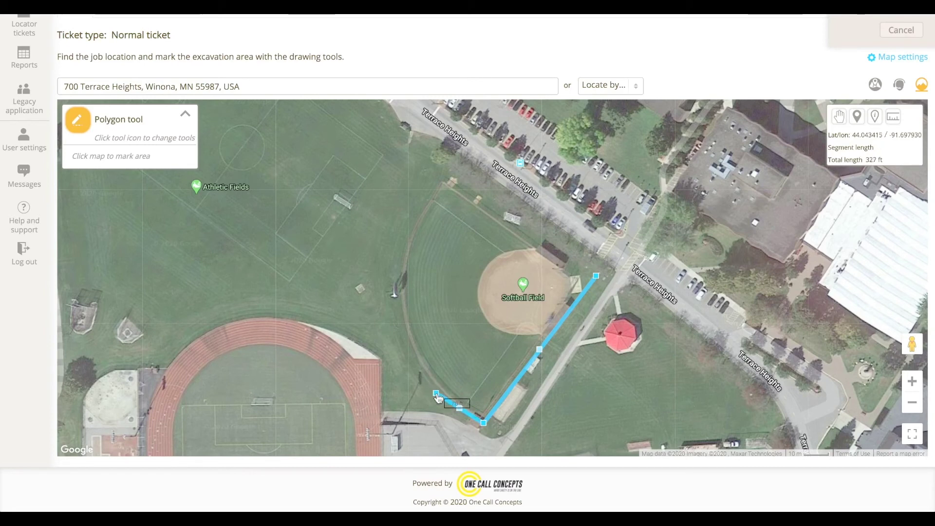
click(414, 362)
click(397, 307)
click(400, 252)
click(417, 212)
click(443, 171)
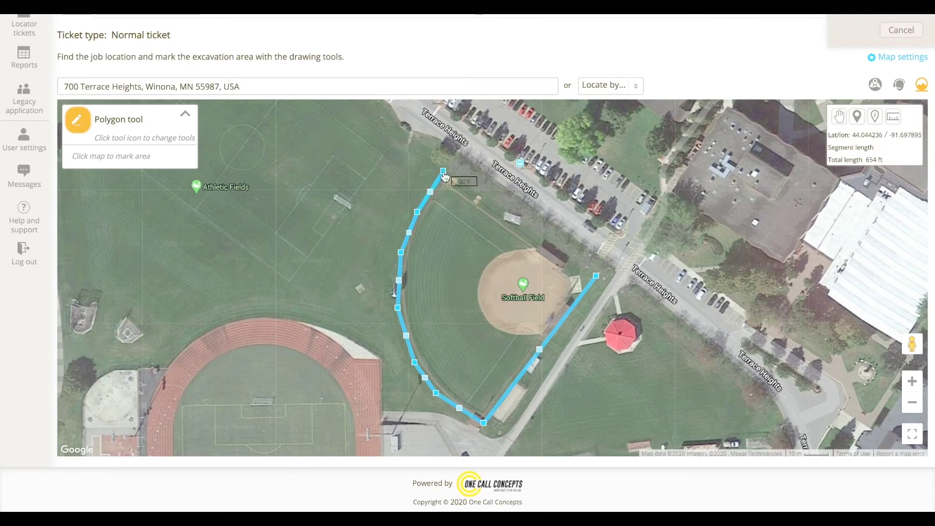